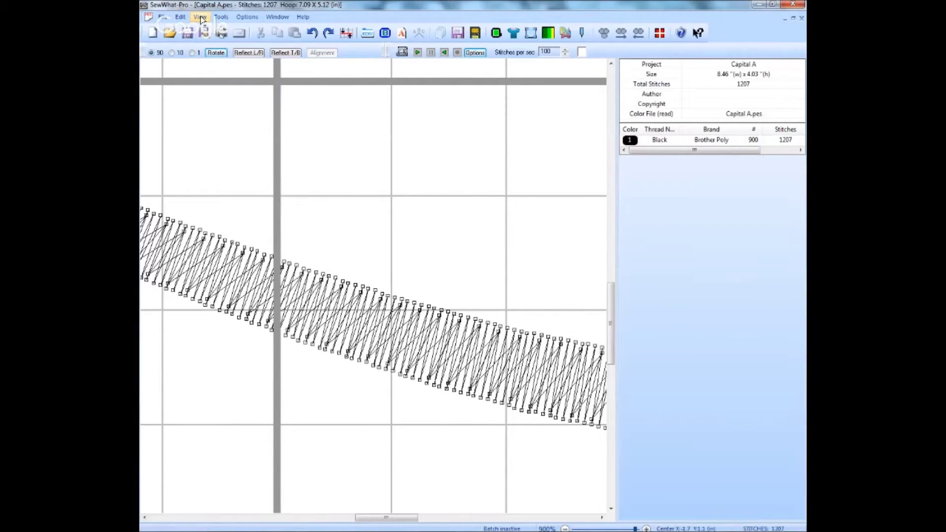
# Turn off the canvas grid lines from the View menu and confirm the setting is off
pyautogui.click(201, 18)
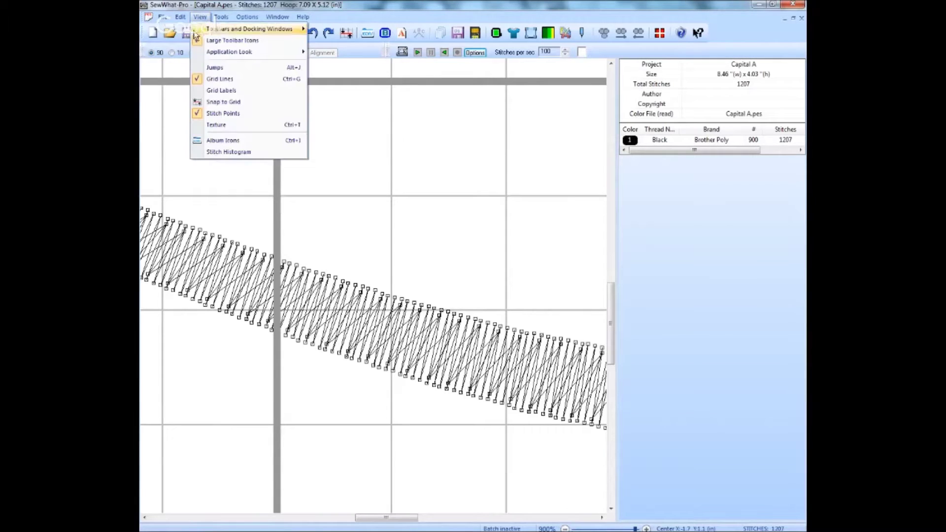
pyautogui.click(199, 78)
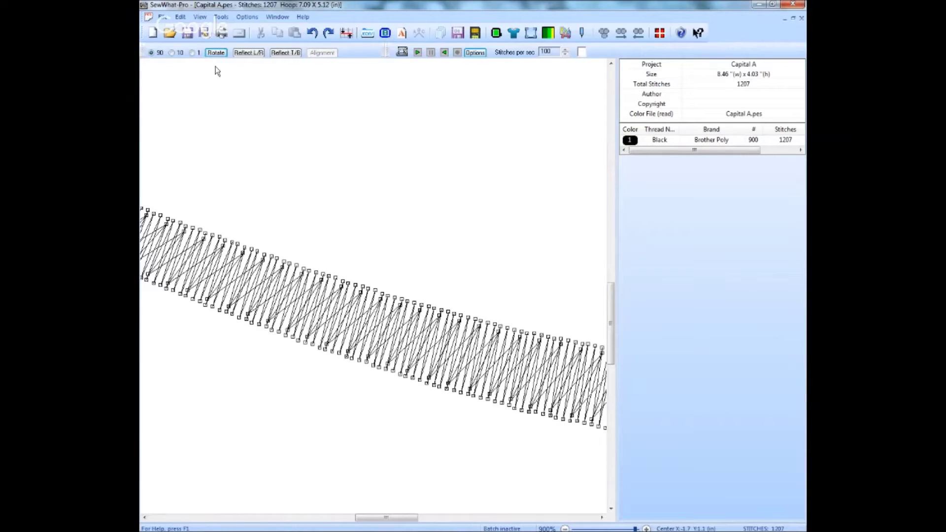
pyautogui.click(198, 19)
pyautogui.click(209, 18)
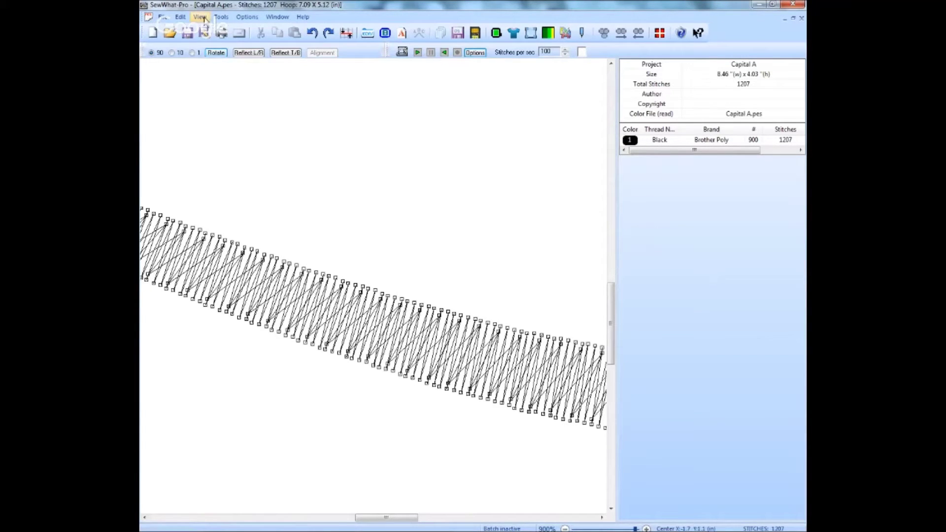
pyautogui.click(204, 18)
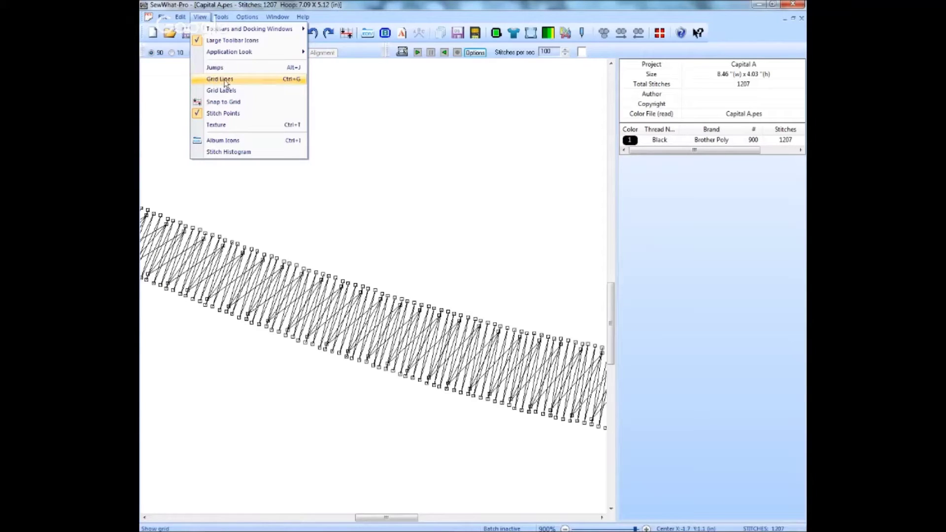
pyautogui.click(374, 193)
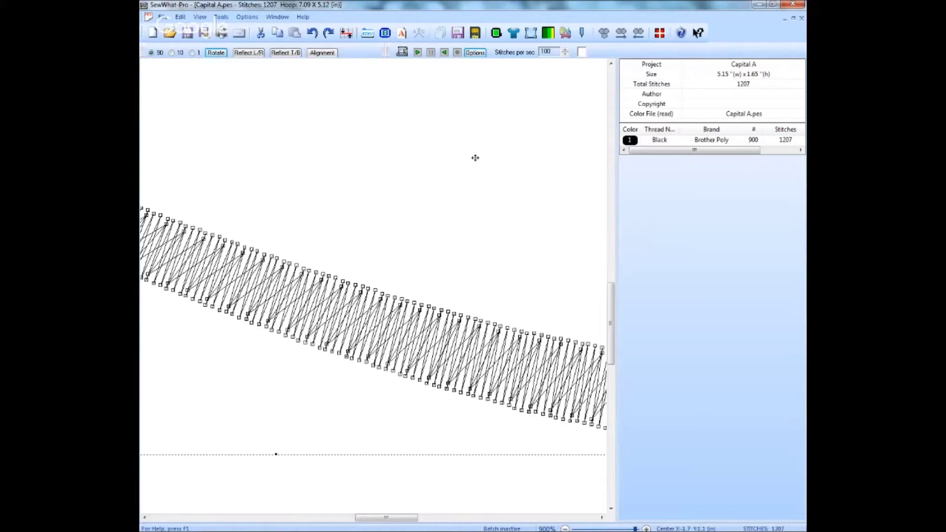
# Erase a strip of stitches across the middle of the satin column with the eraser tool
pyautogui.click(565, 34)
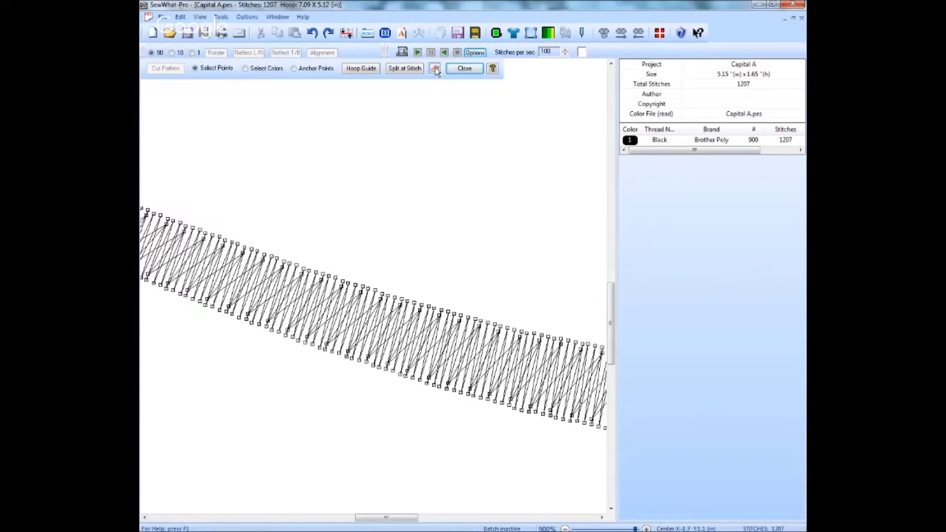
pyautogui.click(435, 70)
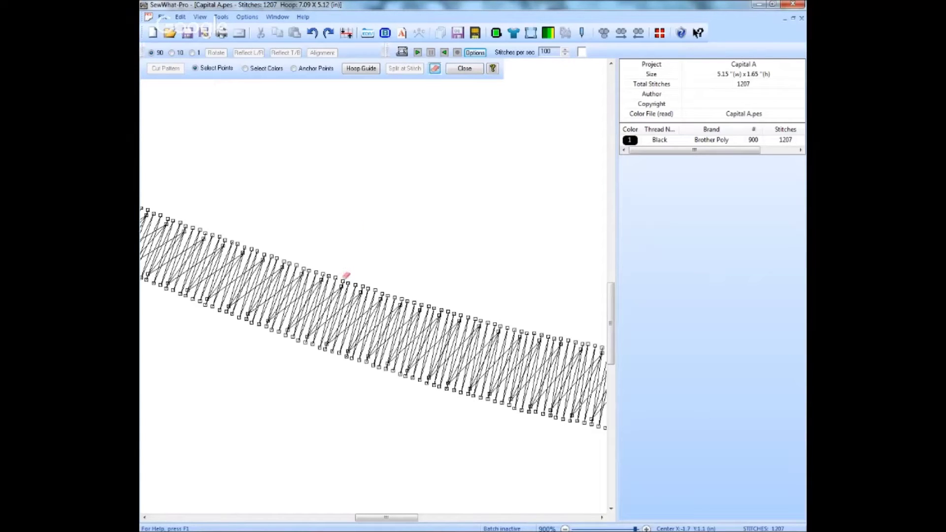
pyautogui.moveTo(346, 275)
pyautogui.mouseDown()
pyautogui.moveTo(322, 347)
pyautogui.moveTo(363, 365)
pyautogui.moveTo(389, 288)
pyautogui.moveTo(380, 296)
pyautogui.moveTo(351, 281)
pyautogui.moveTo(330, 323)
pyautogui.moveTo(327, 344)
pyautogui.moveTo(356, 289)
pyautogui.moveTo(340, 343)
pyautogui.moveTo(363, 287)
pyautogui.moveTo(350, 353)
pyautogui.moveTo(373, 293)
pyautogui.moveTo(374, 324)
pyautogui.moveTo(365, 346)
pyautogui.moveTo(367, 293)
pyautogui.moveTo(356, 345)
pyautogui.moveTo(366, 349)
pyautogui.moveTo(347, 333)
pyautogui.moveTo(335, 346)
pyautogui.moveTo(347, 308)
pyautogui.mouseUp()
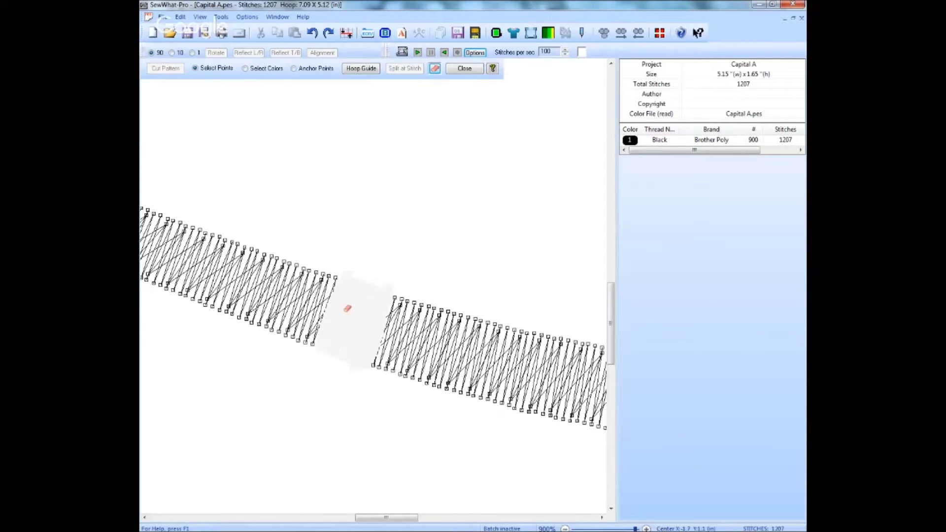
pyautogui.click(435, 69)
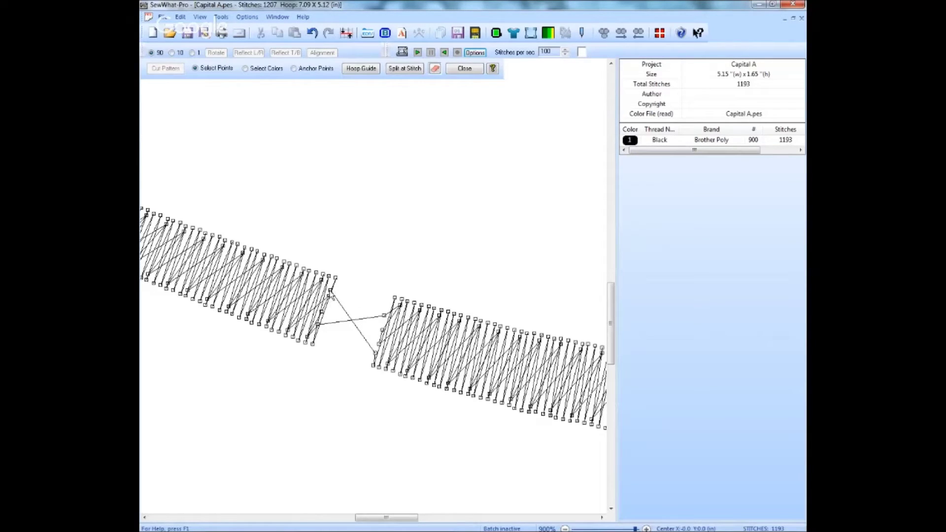
# Enter stitch editing and step through the stitches to select stitch 131 at the right block's start
pyautogui.click(418, 69)
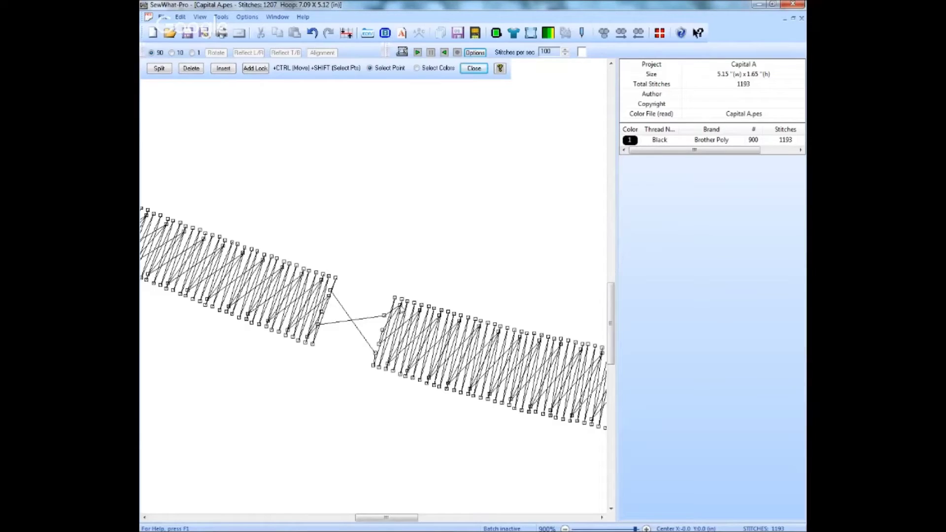
pyautogui.click(400, 305)
pyautogui.click(382, 330)
pyautogui.click(401, 305)
pyautogui.click(384, 315)
pyautogui.click(318, 324)
pyautogui.click(307, 336)
pyautogui.click(318, 324)
pyautogui.click(385, 315)
pyautogui.click(400, 305)
pyautogui.click(384, 316)
pyautogui.click(317, 324)
pyautogui.press('Left')
# Delete the right satin block's first two stitches, then check stitch 131 and select stitch 818
pyautogui.click(192, 70)
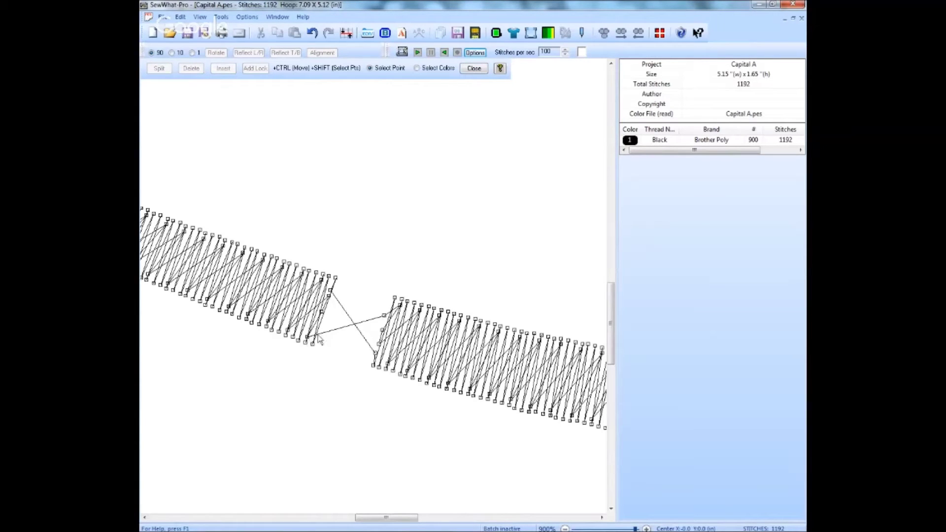
pyautogui.click(385, 317)
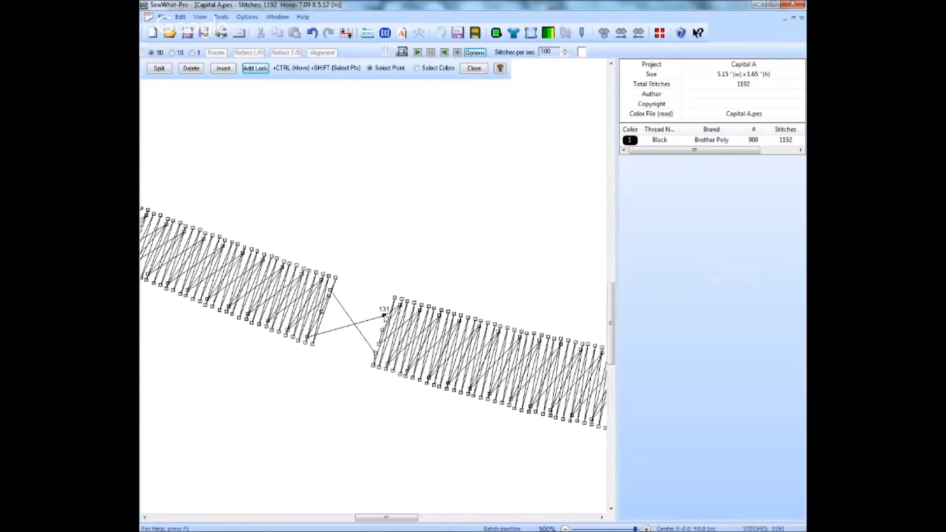
pyautogui.click(196, 70)
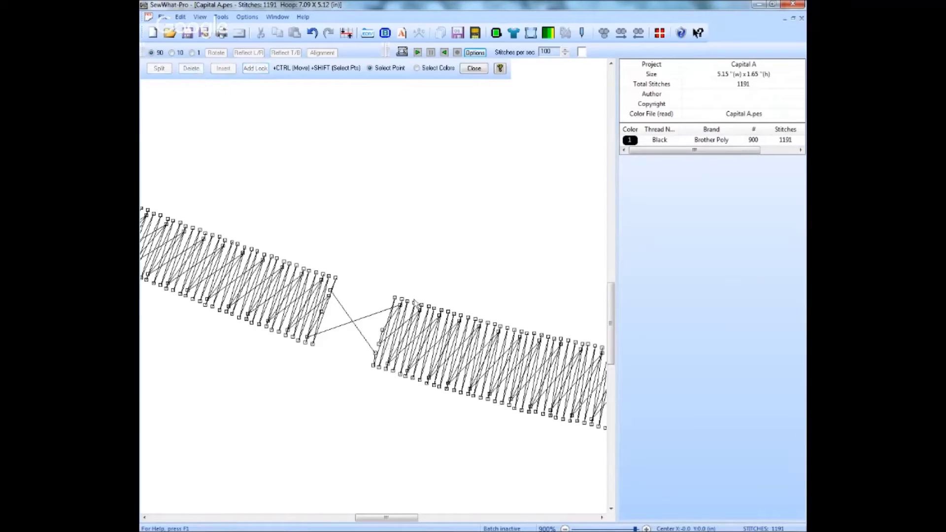
pyautogui.click(415, 302)
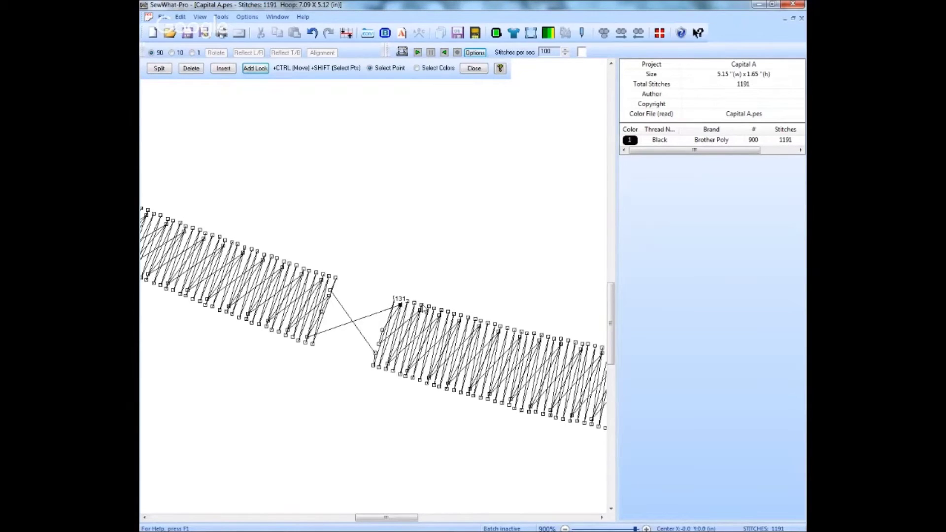
pyautogui.press('Left')
pyautogui.press('Right')
pyautogui.click(376, 353)
# Check the stitches around 818 and delete stitch 818 at the left block's end
pyautogui.press('Left')
pyautogui.press('Left')
pyautogui.press('Left')
pyautogui.press('Left')
pyautogui.press('Right')
pyautogui.press('Right')
pyautogui.press('Right')
pyautogui.press('Right')
pyautogui.press('Left')
pyautogui.press('Right')
pyautogui.click(190, 69)
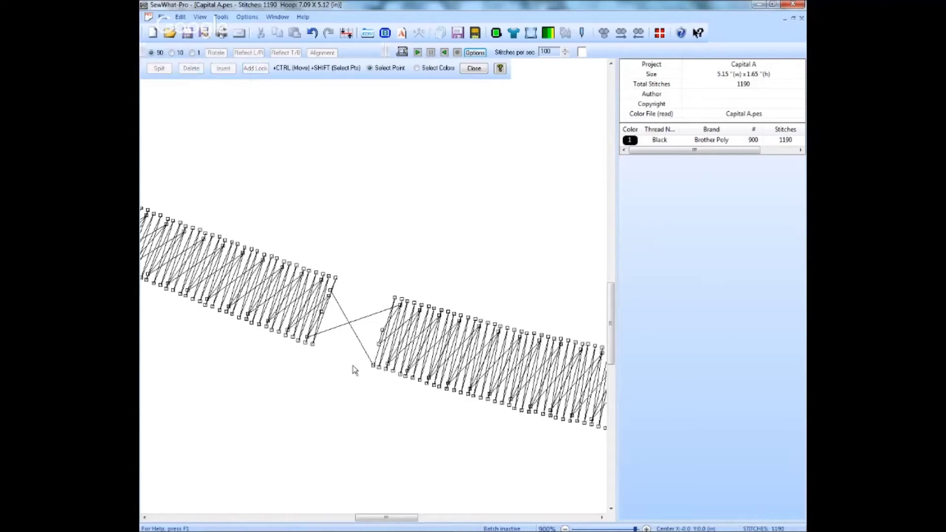
# Reselect the new stitch 818 at the gap and delete it as well
pyautogui.click(331, 293)
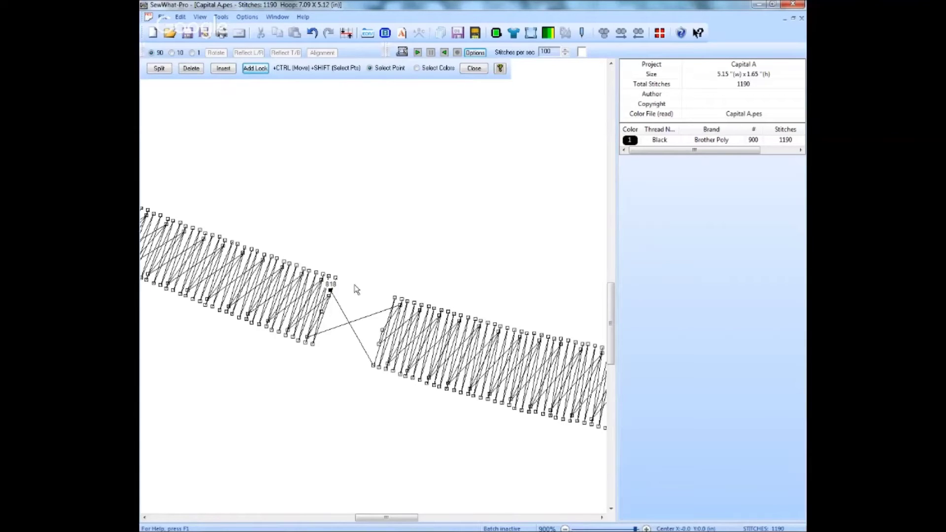
pyautogui.press('Right')
pyautogui.press('Right')
pyautogui.press('Left')
pyautogui.press('Left')
pyautogui.press('Right')
pyautogui.press('Left')
pyautogui.press('Right')
pyautogui.click(332, 292)
pyautogui.click(192, 69)
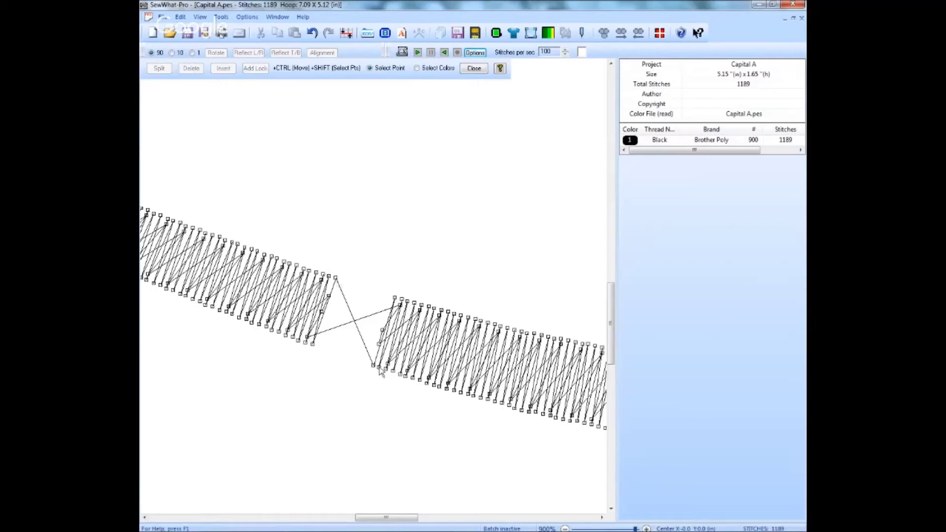
# Nudge stitch points 129 and 128 on the left edge and 132 and 133 on the right edge
pyautogui.click(322, 312)
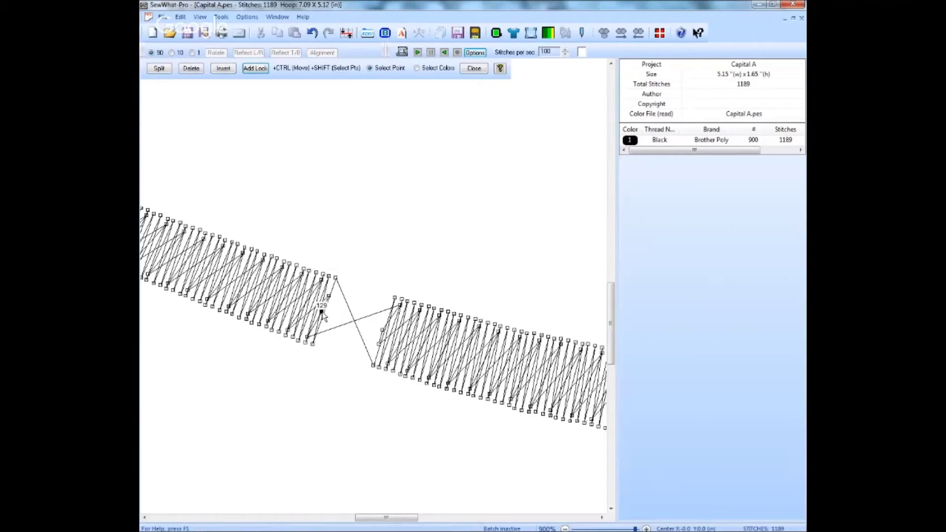
pyautogui.moveTo(323, 315); pyautogui.dragTo(321, 318)
pyautogui.click(329, 297)
pyautogui.moveTo(329, 296); pyautogui.dragTo(325, 293)
pyautogui.click(382, 330)
pyautogui.moveTo(382, 330); pyautogui.dragTo(393, 333)
pyautogui.click(380, 344)
pyautogui.moveTo(380, 345); pyautogui.dragTo(389, 350)
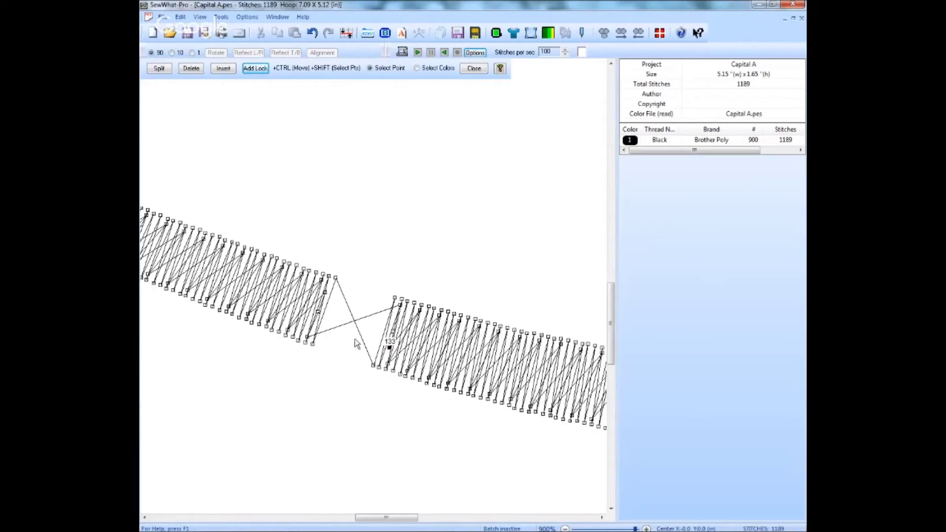
# Select stitch 130 at the end of the left satin's first section as the split point
pyautogui.click(307, 338)
pyautogui.press('Left')
pyautogui.press('Right')
pyautogui.press('Right')
pyautogui.press('Left')
pyautogui.press('Right')
pyautogui.press('Left')
# Split the colour at stitch 130 into Black blocks of 129 and 1060 stitches
pyautogui.click(158, 68)
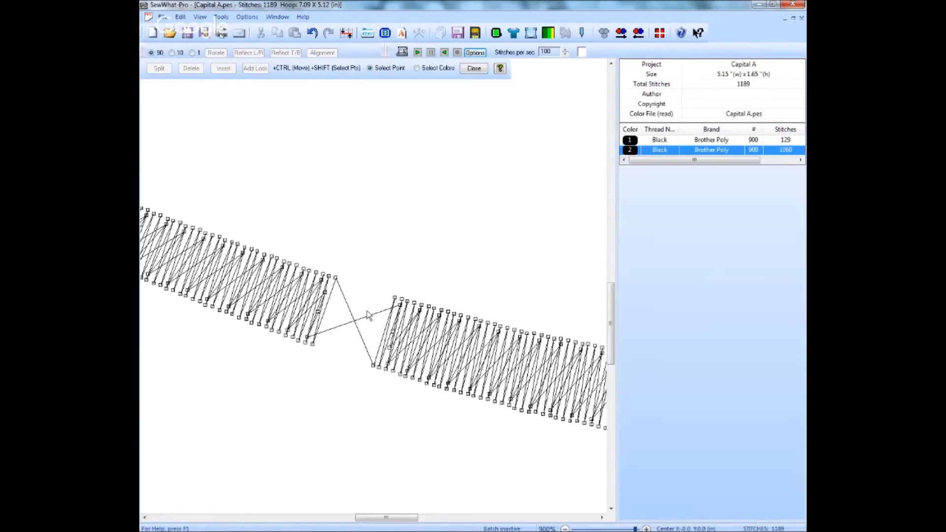
# Split the colour again at stitch 818, giving blocks of 129, 687 and 373 stitches
pyautogui.click(336, 279)
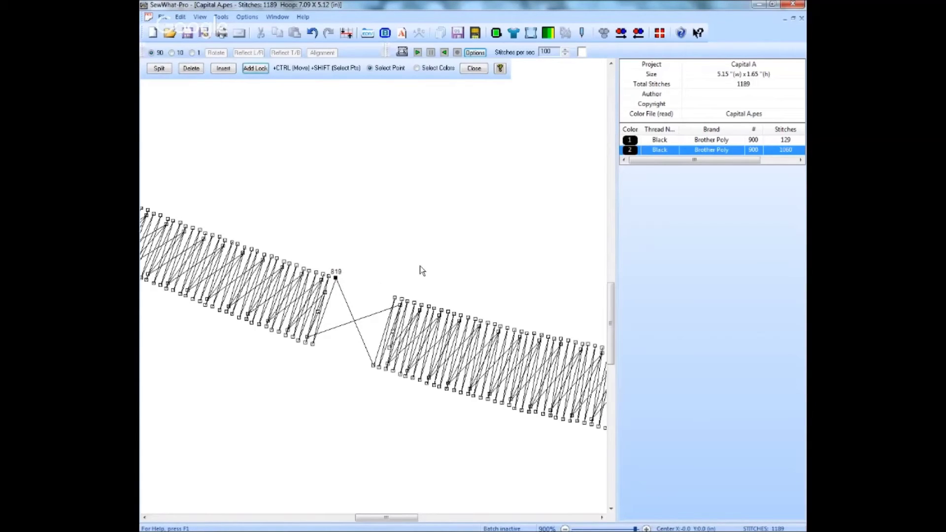
pyautogui.press('Left')
pyautogui.press('Right')
pyautogui.press('Left')
pyautogui.click(162, 69)
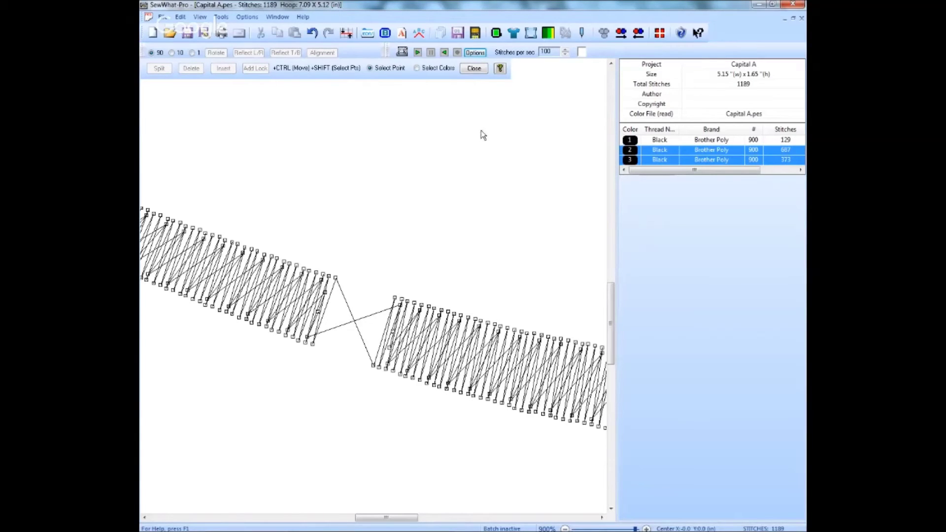
pyautogui.click(477, 70)
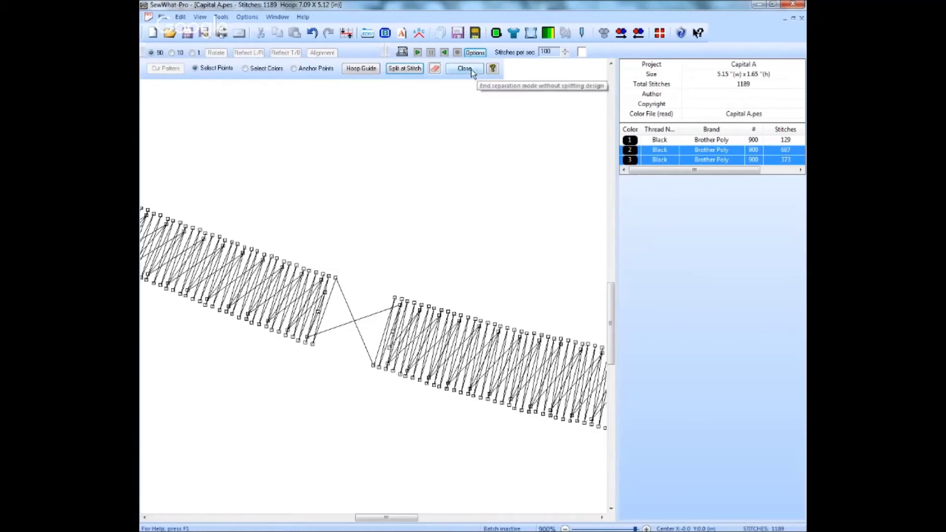
# Set the sew simulation to 50 stitches per second and replay colour block 1
pyautogui.click(471, 69)
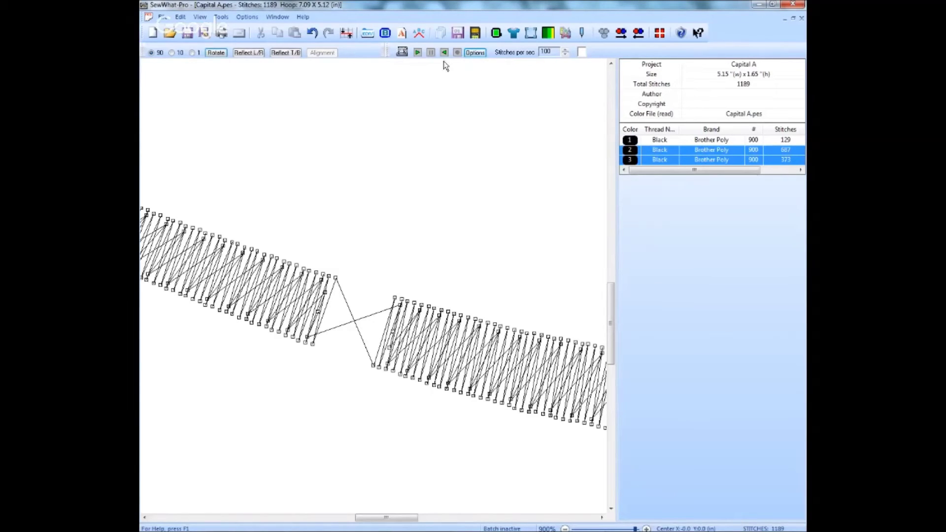
pyautogui.click(566, 54)
pyautogui.click(629, 141)
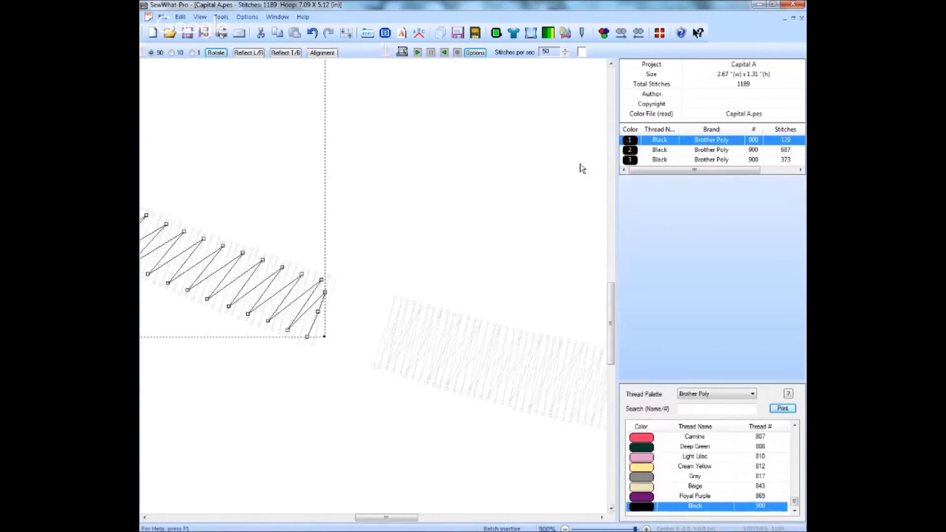
pyautogui.click(417, 53)
# Replay the sew-out simulation of colour block 2
pyautogui.press('Down')
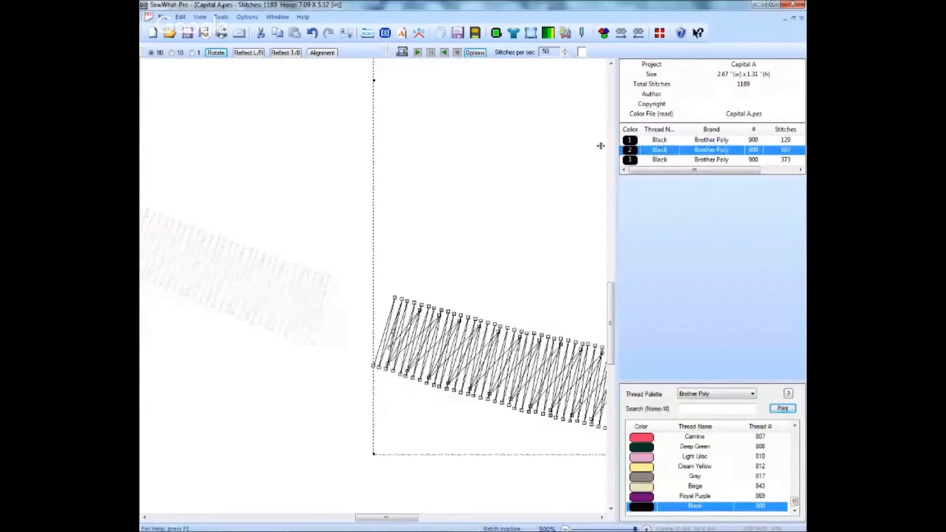
pyautogui.click(417, 52)
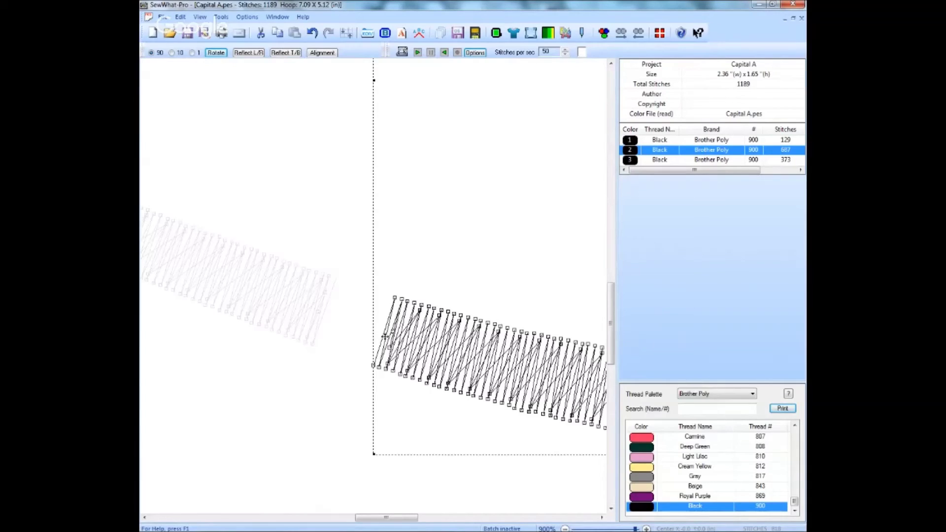
pyautogui.click(632, 163)
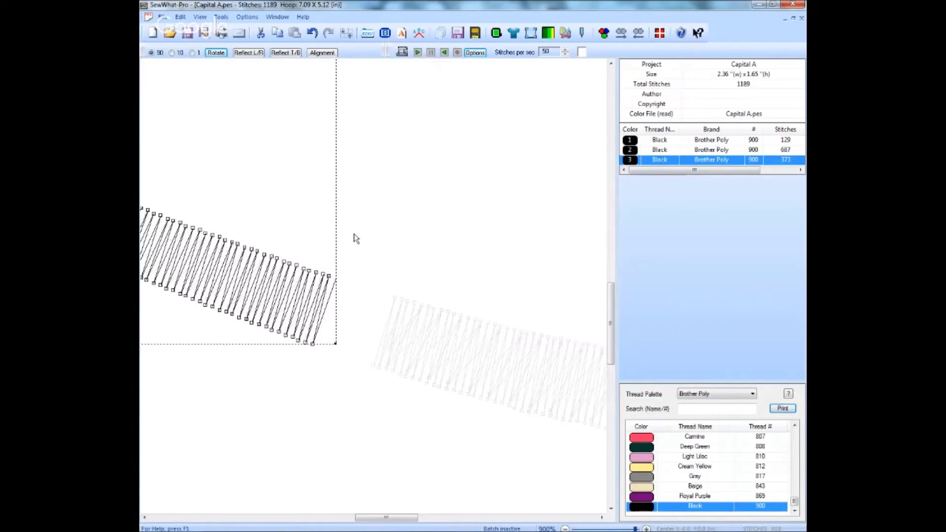
# Play and pause block 3's sew-out, then select colour blocks 1, 2 and 3 together
pyautogui.click(418, 52)
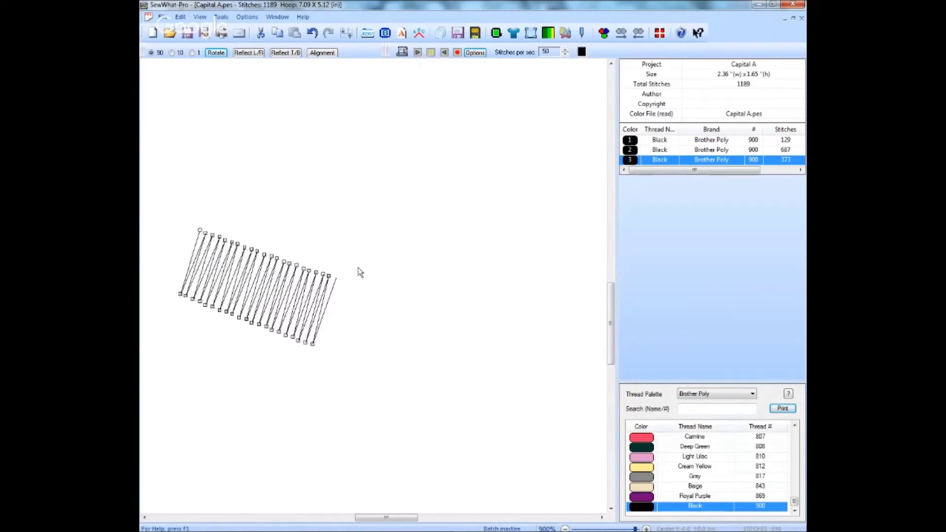
pyautogui.click(431, 52)
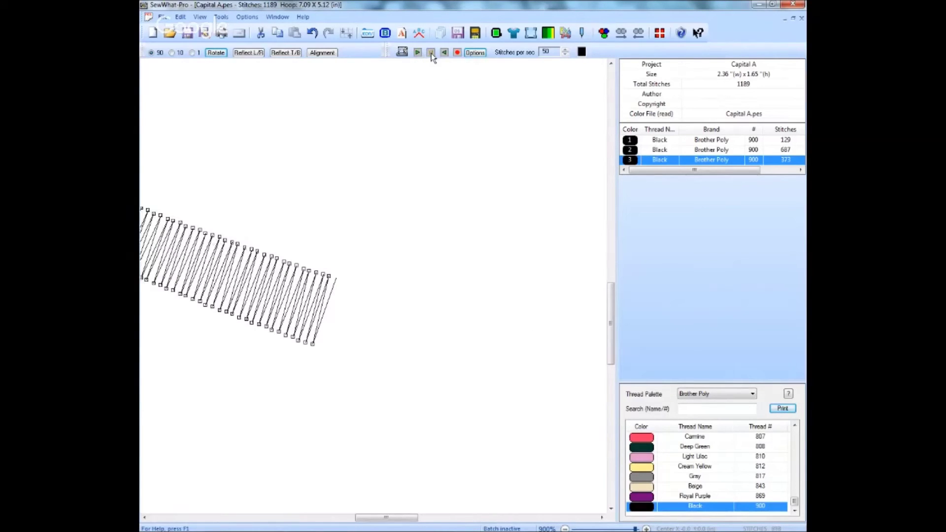
pyautogui.click(630, 142)
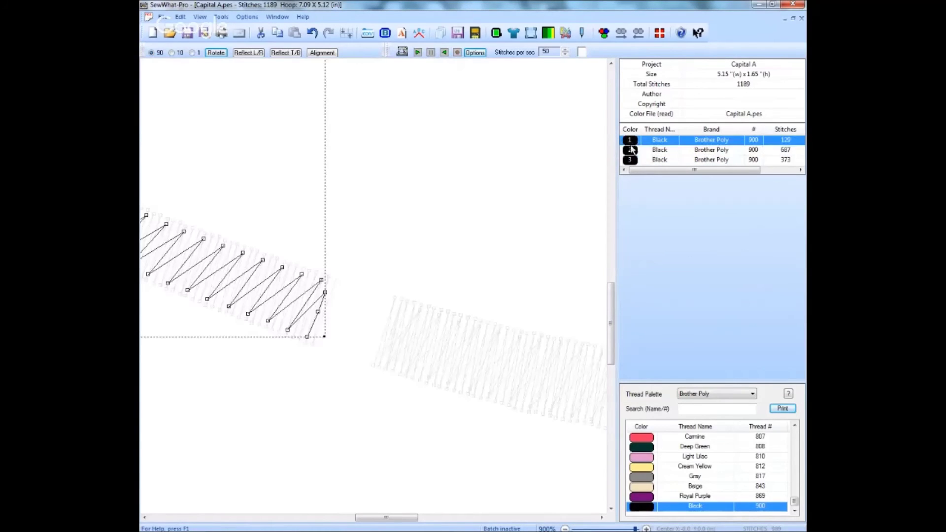
pyautogui.keyDown('ctrl'); pyautogui.click(630, 150); pyautogui.keyUp('ctrl')
pyautogui.keyDown('ctrl'); pyautogui.click(633, 160); pyautogui.keyUp('ctrl')
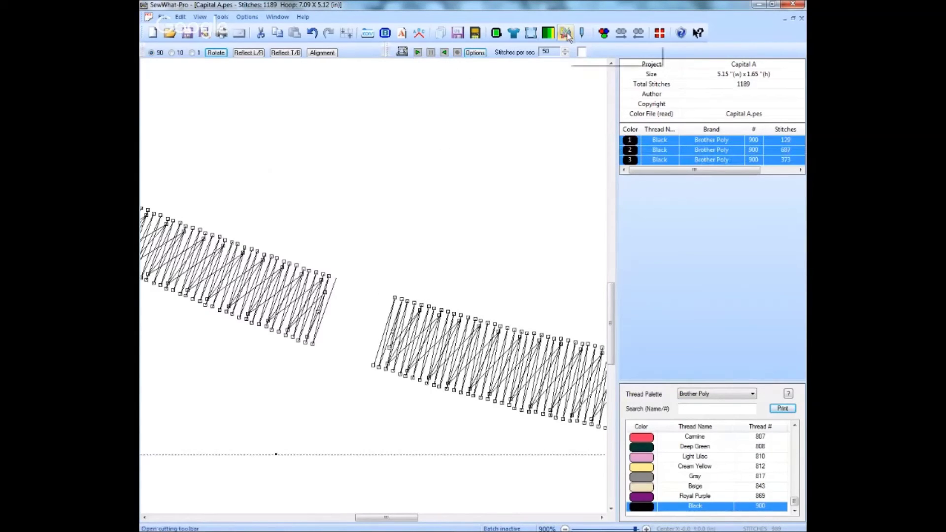
# Switch to the Split at Stitch tools and pick stitches 817–818 at the right satin block's corner
pyautogui.click(567, 35)
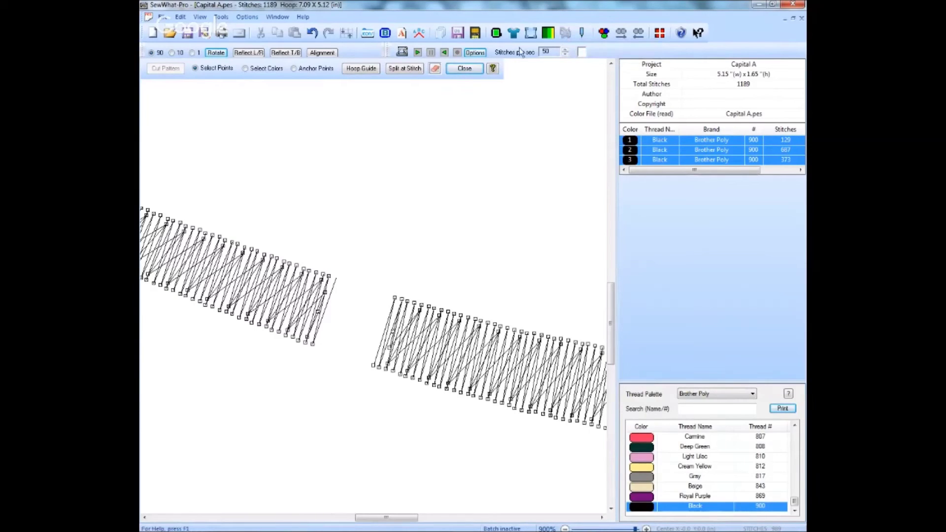
pyautogui.click(400, 69)
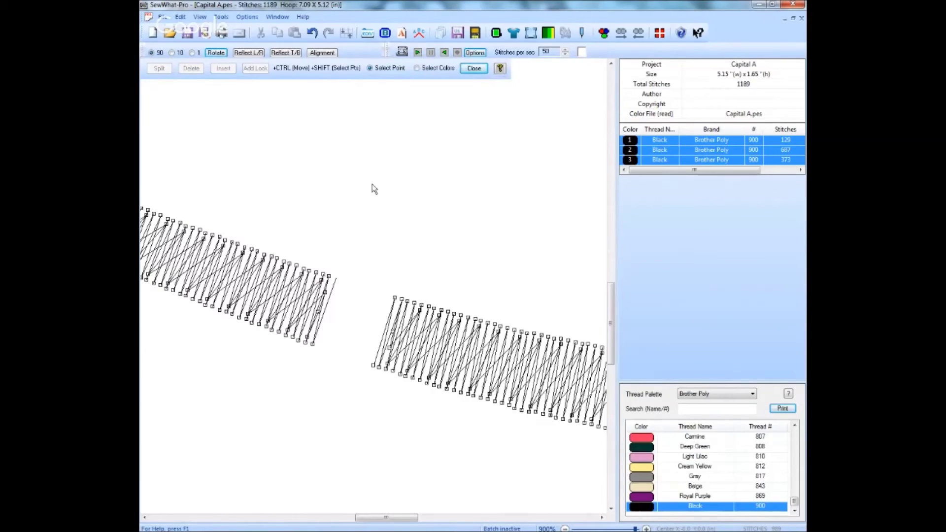
pyautogui.click(395, 298)
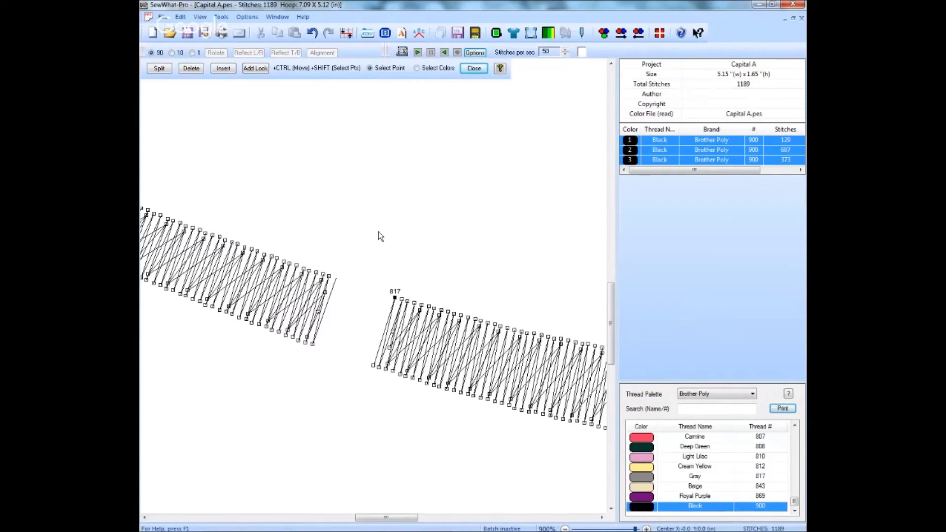
pyautogui.press('Right')
pyautogui.press('Left')
pyautogui.press('Right')
pyautogui.press('Right')
pyautogui.press('Left')
pyautogui.click(396, 299)
# Delete the two stray stitches at the left satin's end by the gap
pyautogui.click(375, 367)
pyautogui.click(373, 365)
pyautogui.press('Delete')
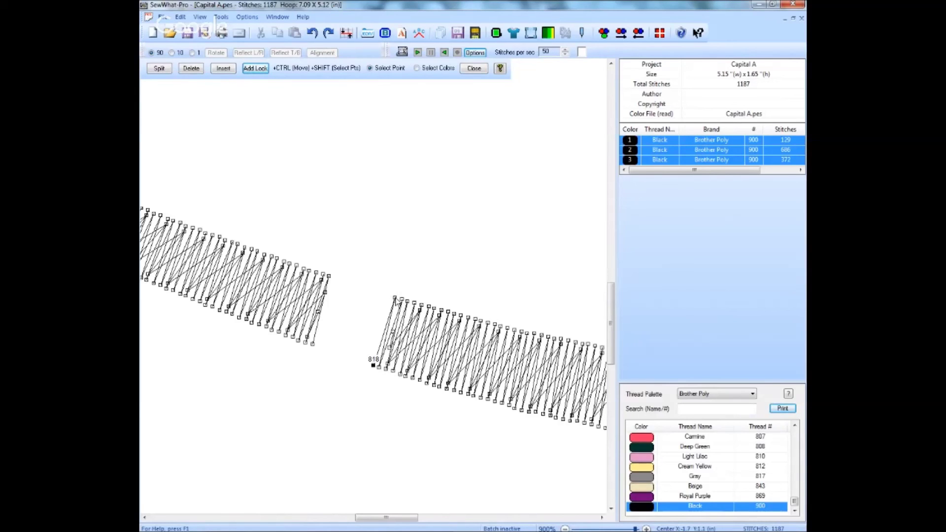
# Add lock stitches at stitch 818, bringing the design to 1190 stitches
pyautogui.click(394, 298)
pyautogui.press('Left')
pyautogui.press('Right')
pyautogui.press('Left')
pyautogui.press('Right')
pyautogui.press('Right')
pyautogui.click(250, 68)
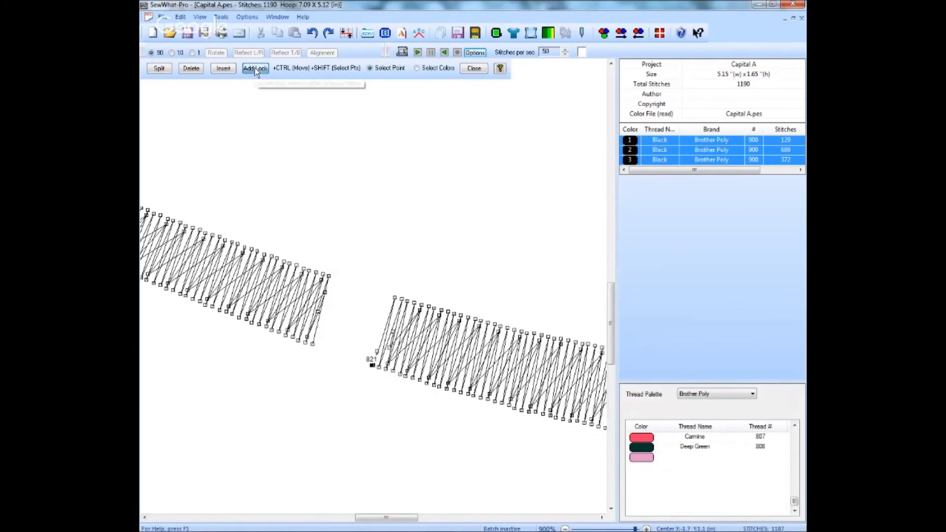